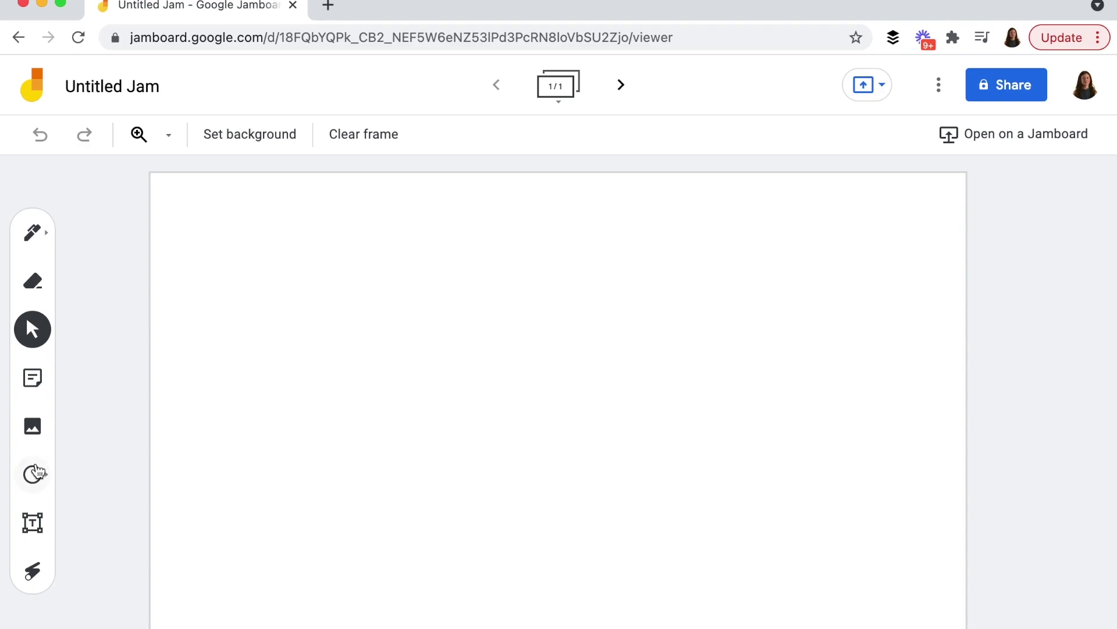
Add a 'Sharks' text box in Title style and move it to the frame centre.
click(33, 522)
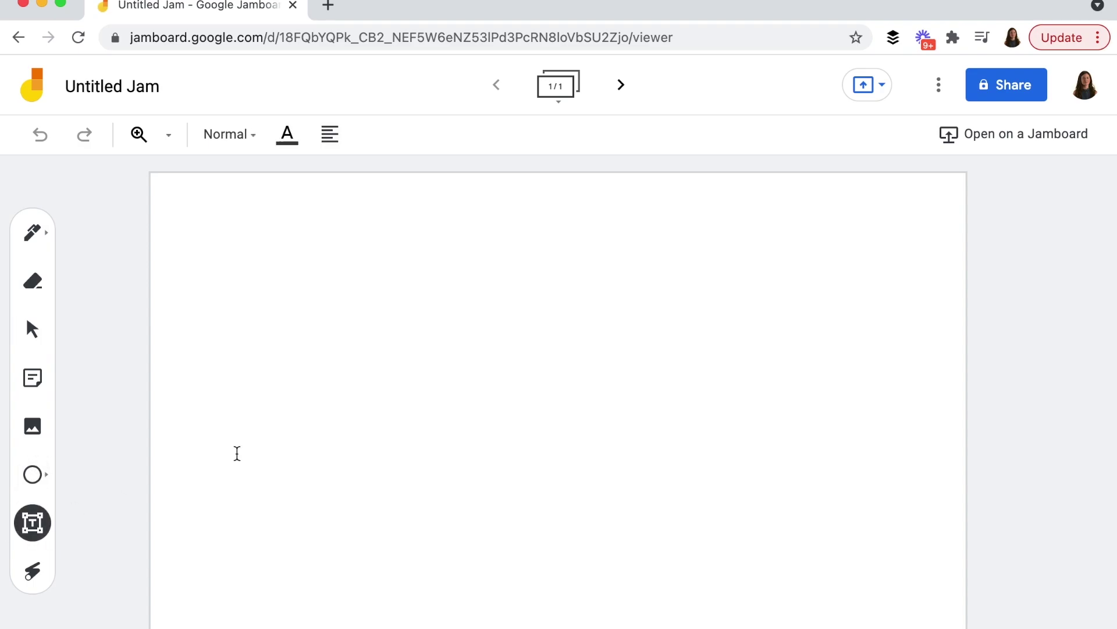
click(517, 378)
text(Sharks)
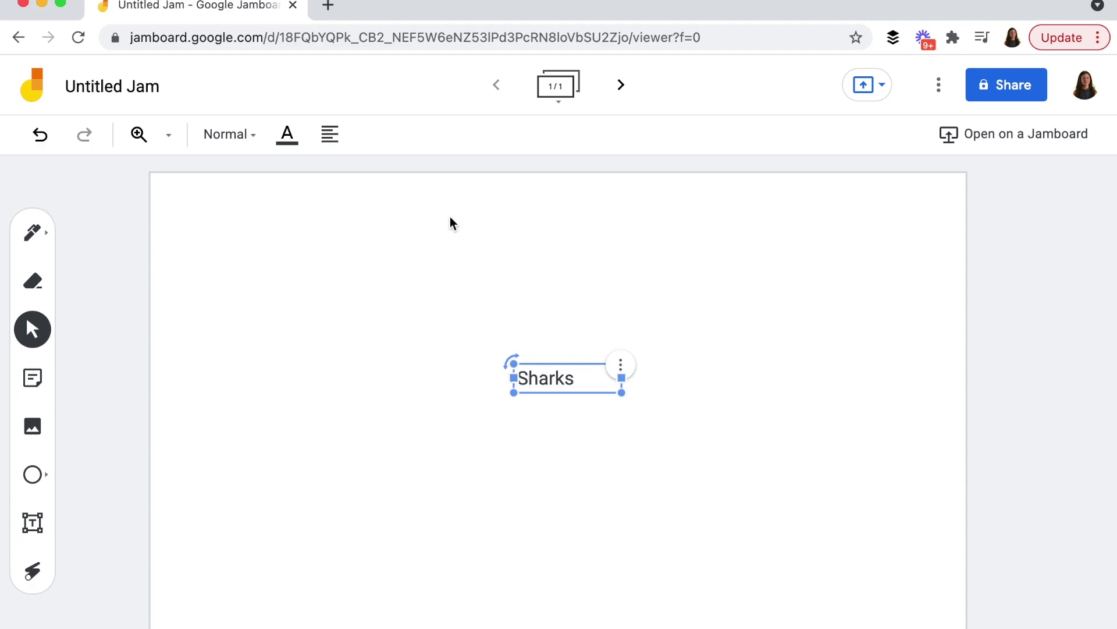
click(242, 140)
click(265, 274)
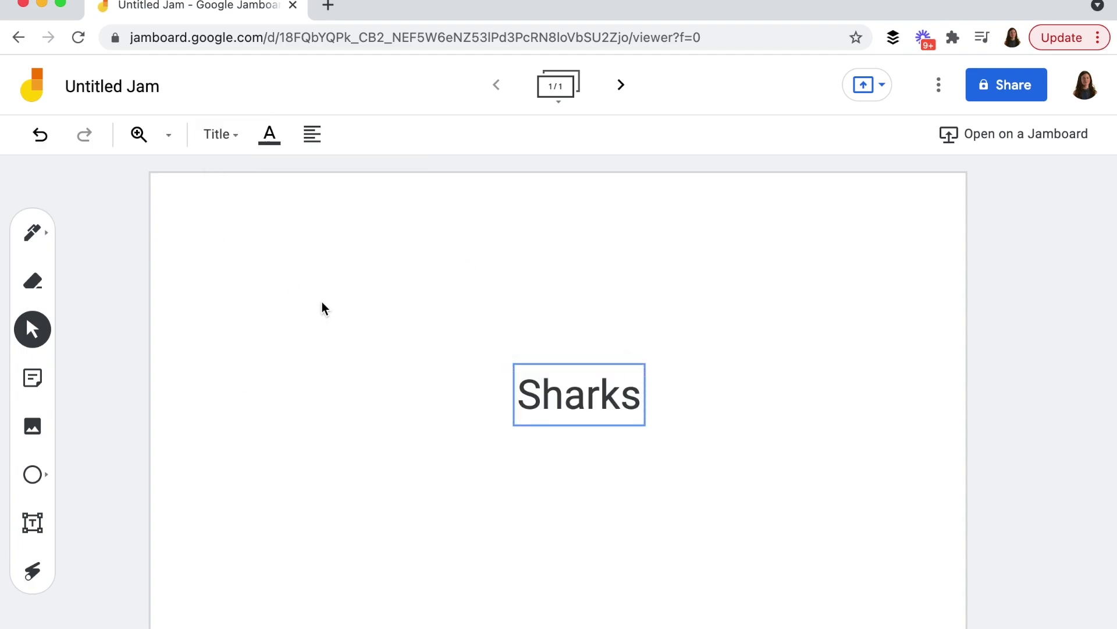
click(586, 394)
drag(586, 394, 557, 393)
click(381, 404)
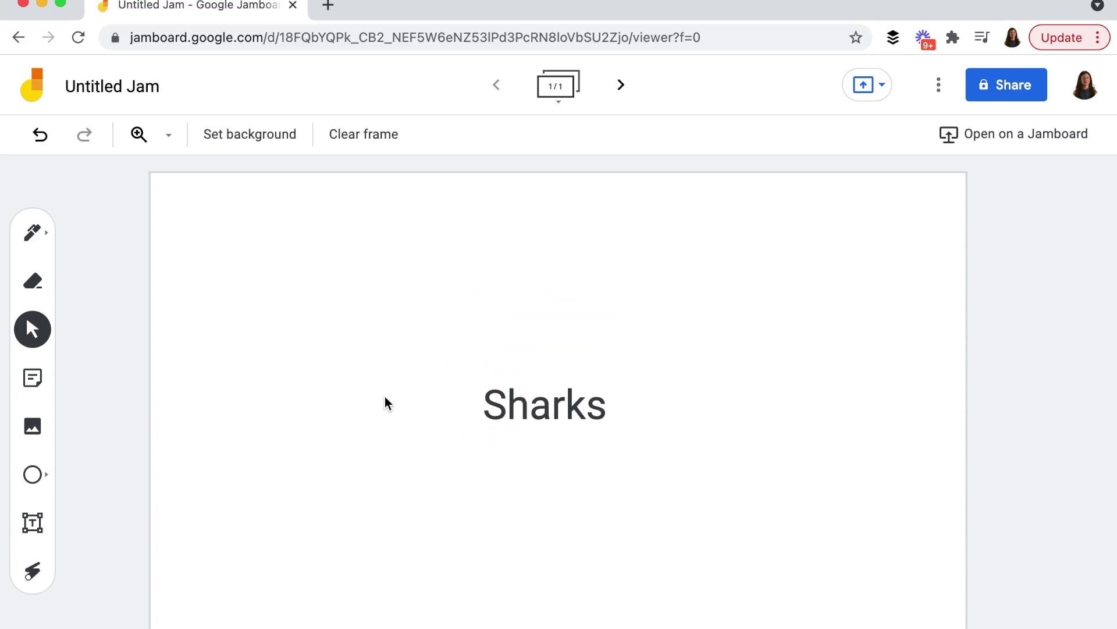
Draw an oval above-left of Sharks and fill it light blue.
click(34, 476)
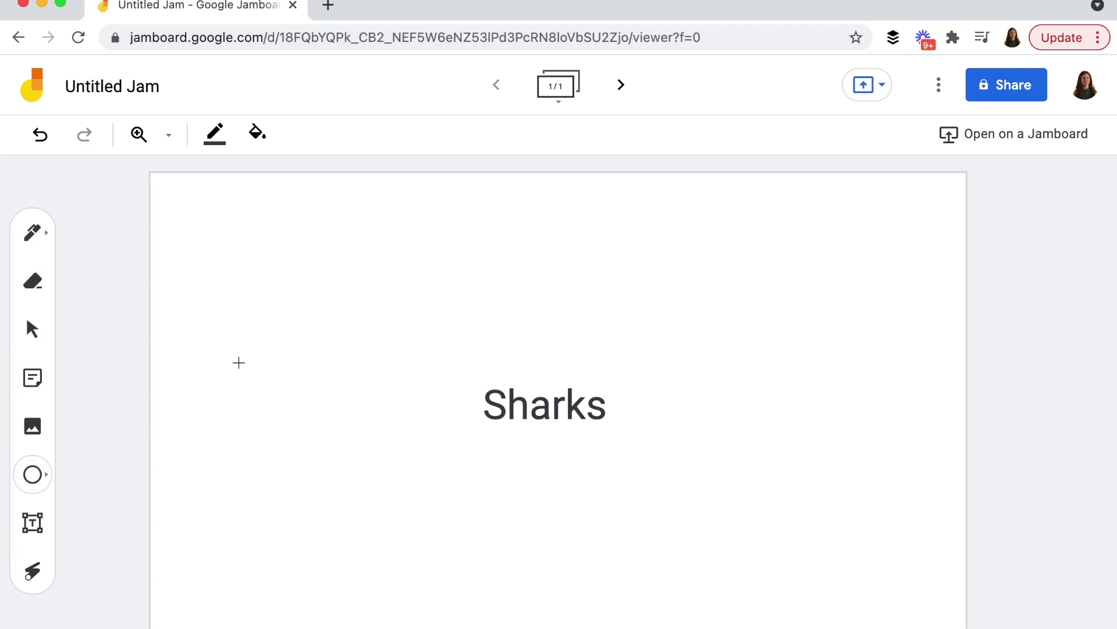
mouse_move(222, 242)
mouse_down()
mouse_move(394, 309)
mouse_move(479, 358)
mouse_up()
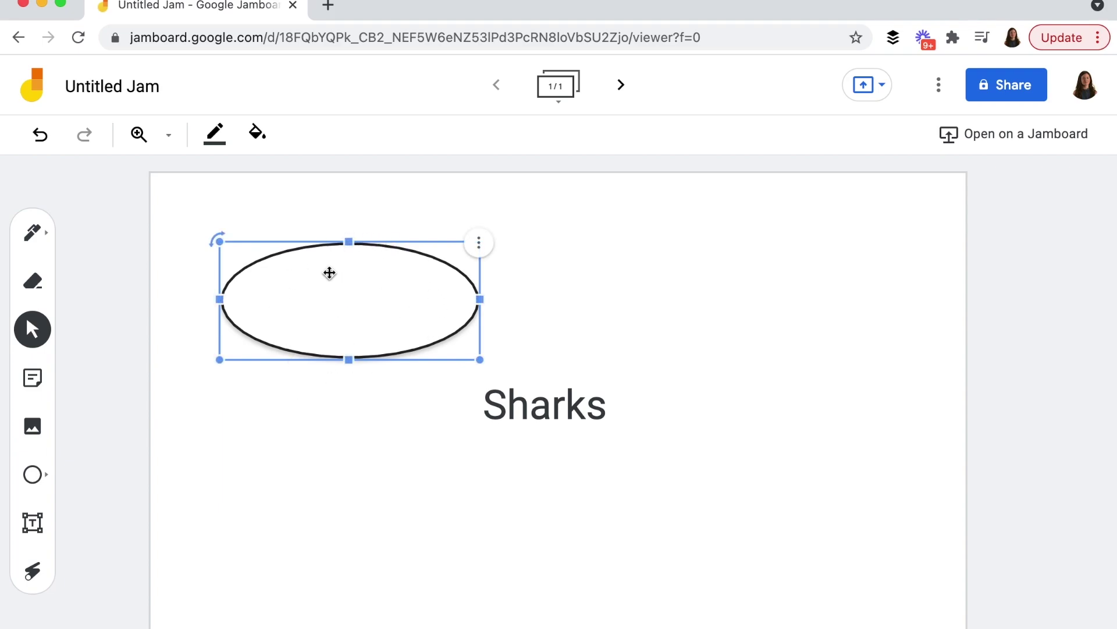
mouse_move(329, 270)
mouse_down()
mouse_move(299, 267)
mouse_move(315, 277)
mouse_up()
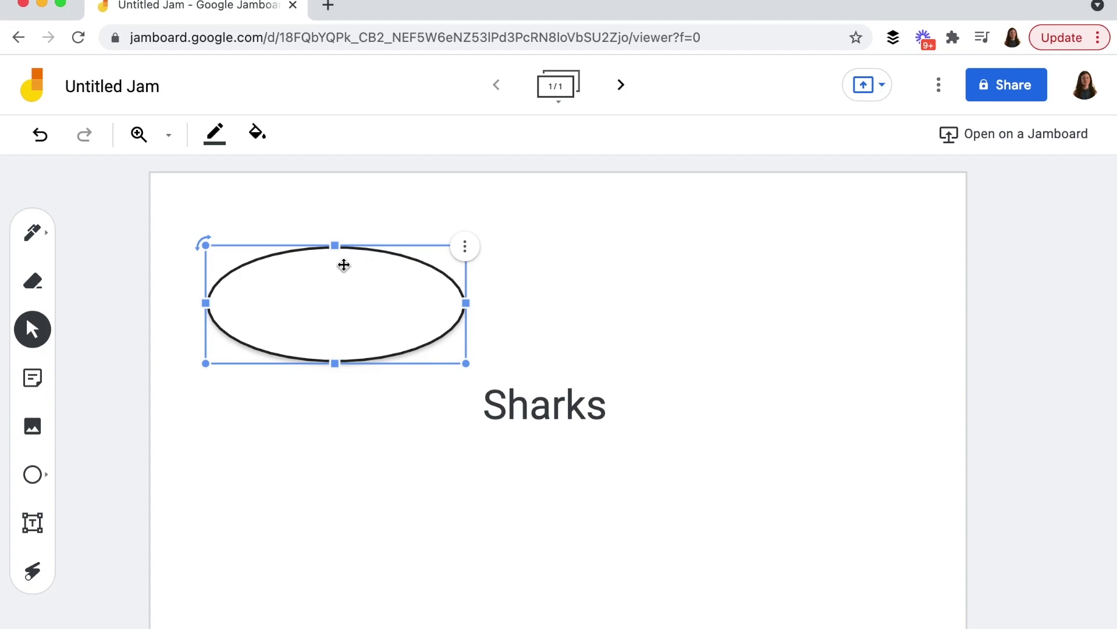
click(256, 131)
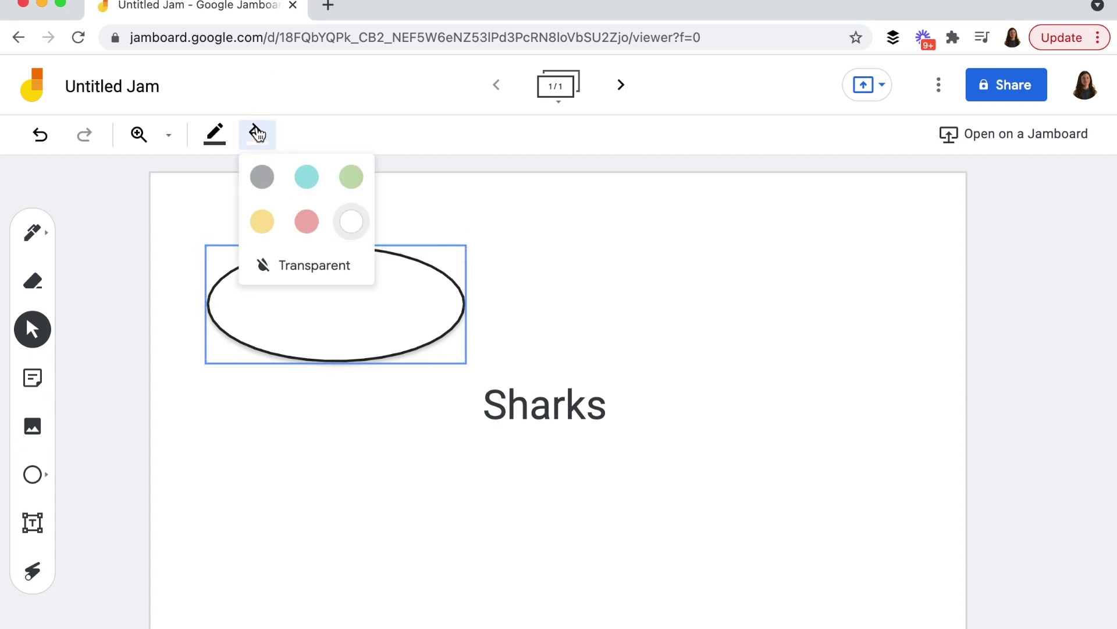
click(307, 176)
click(302, 420)
Duplicate the light-blue oval twice, placing copies at lower-left and upper-right of Sharks.
click(364, 290)
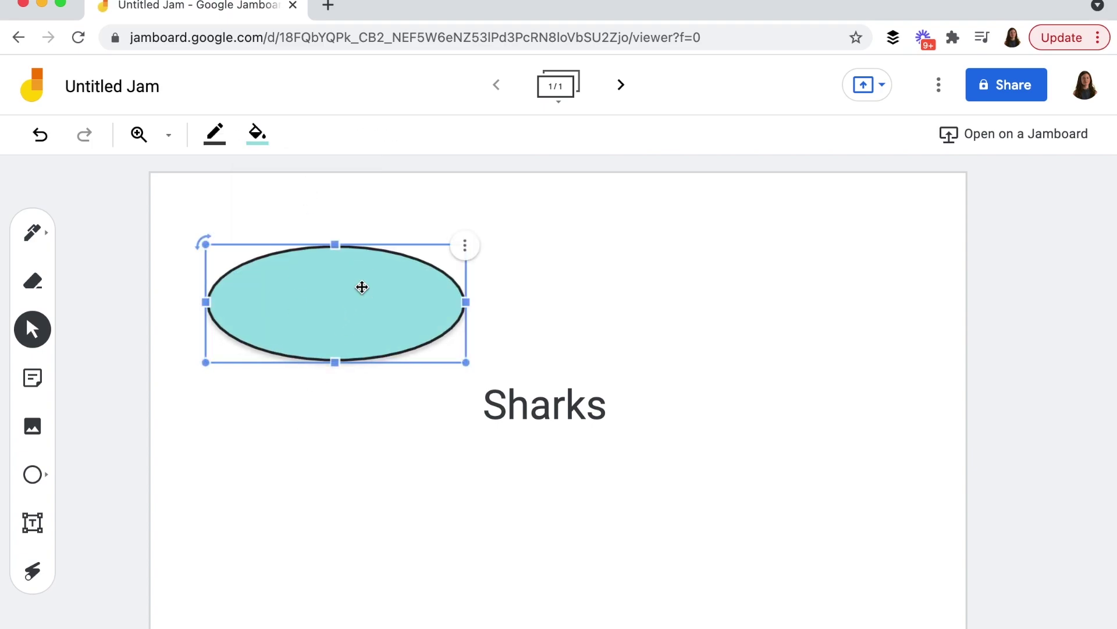
click(461, 249)
click(506, 252)
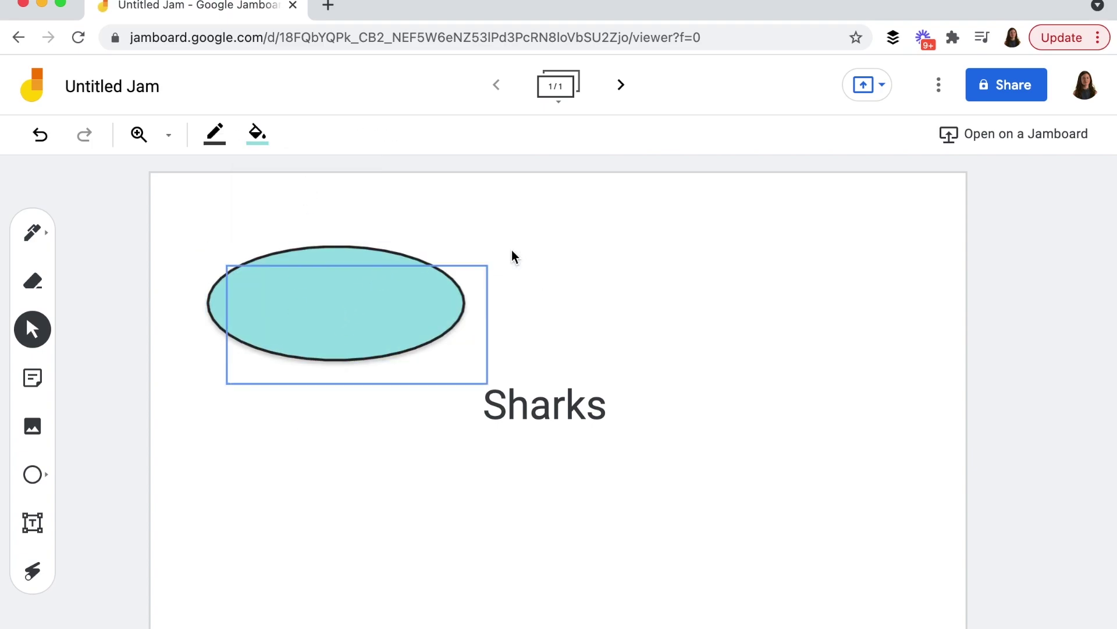
drag(362, 355, 342, 529)
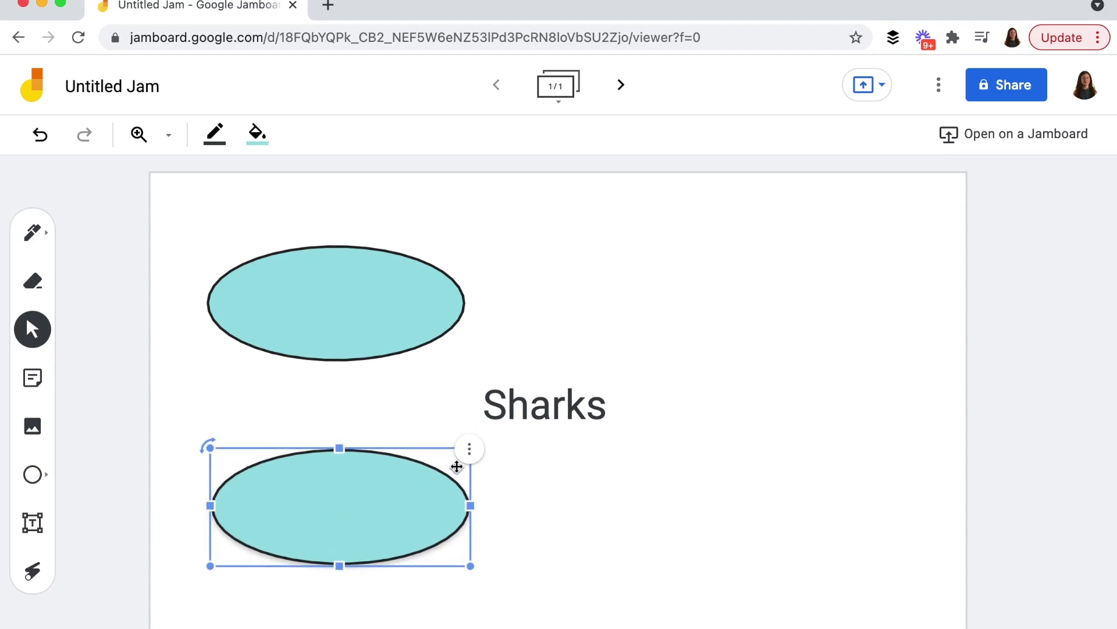
click(467, 449)
click(511, 463)
drag(421, 510, 818, 280)
Duplicate once more for a lower-right oval and nudge it into place.
click(887, 240)
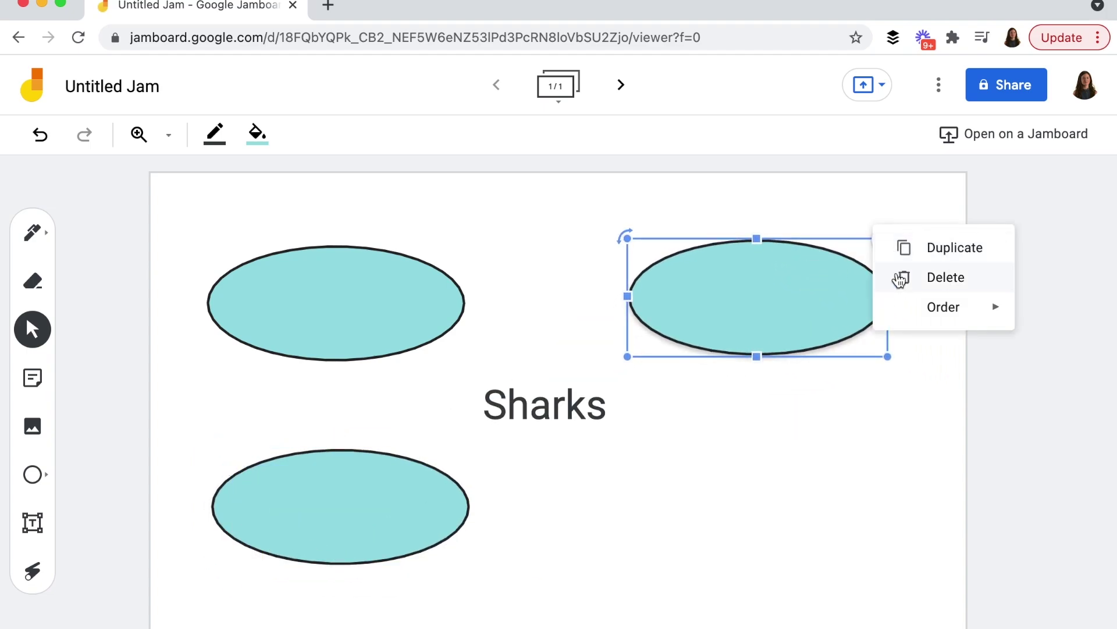
click(919, 249)
drag(808, 307, 786, 501)
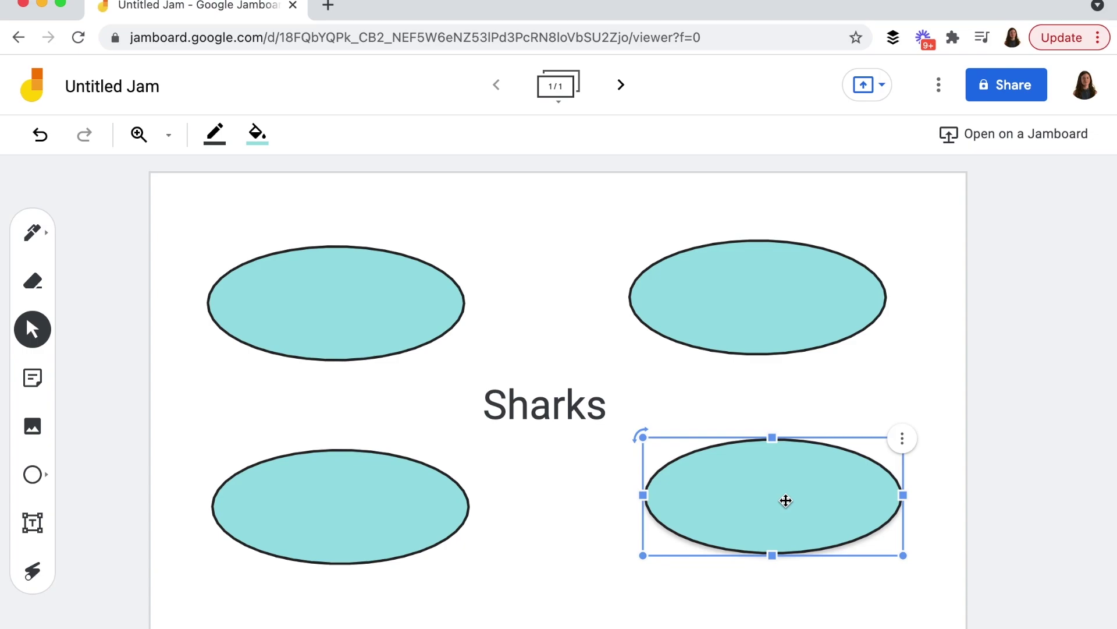
mouse_move(772, 492)
mouse_down()
mouse_move(791, 471)
mouse_move(770, 495)
mouse_up()
click(294, 318)
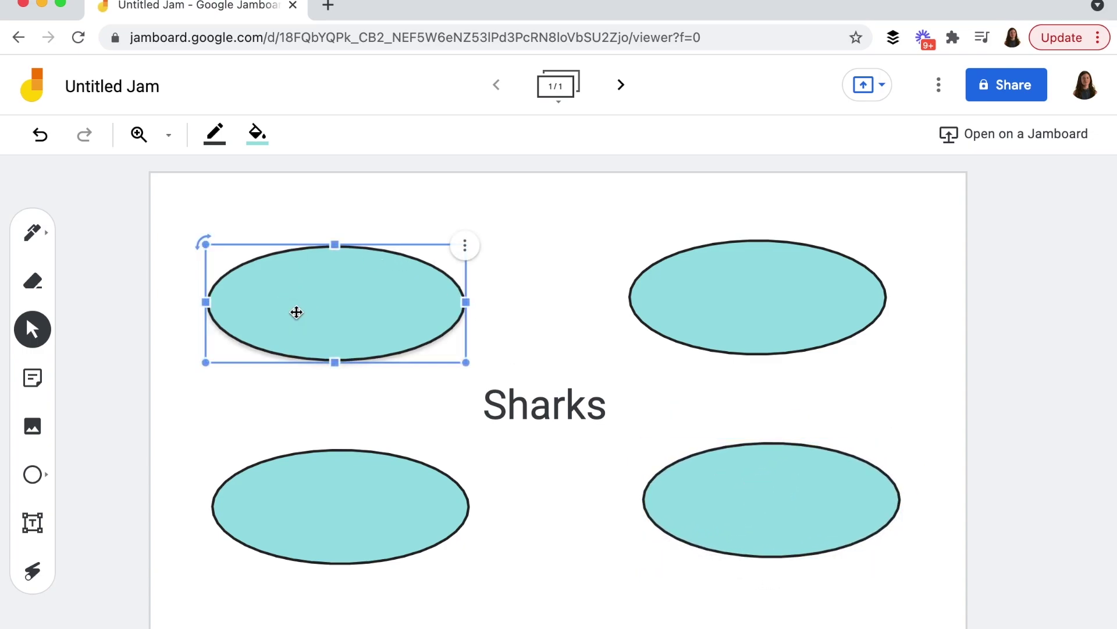
click(305, 300)
click(161, 367)
click(219, 297)
click(282, 210)
click(304, 287)
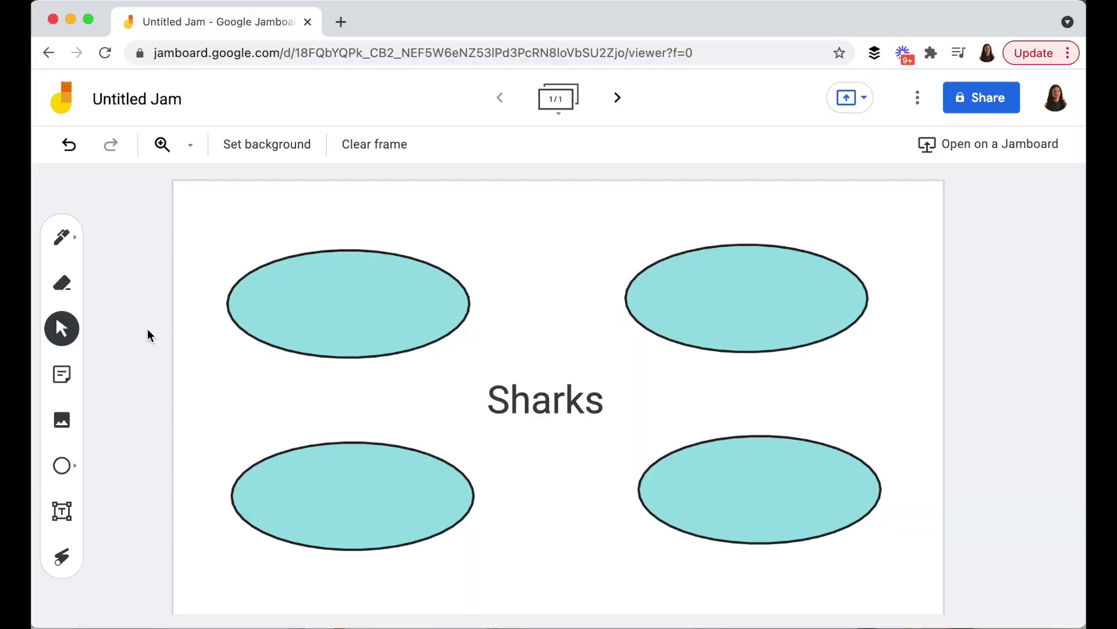
Create a text box reading 'Habitat' and position it above the lower-left oval.
click(61, 510)
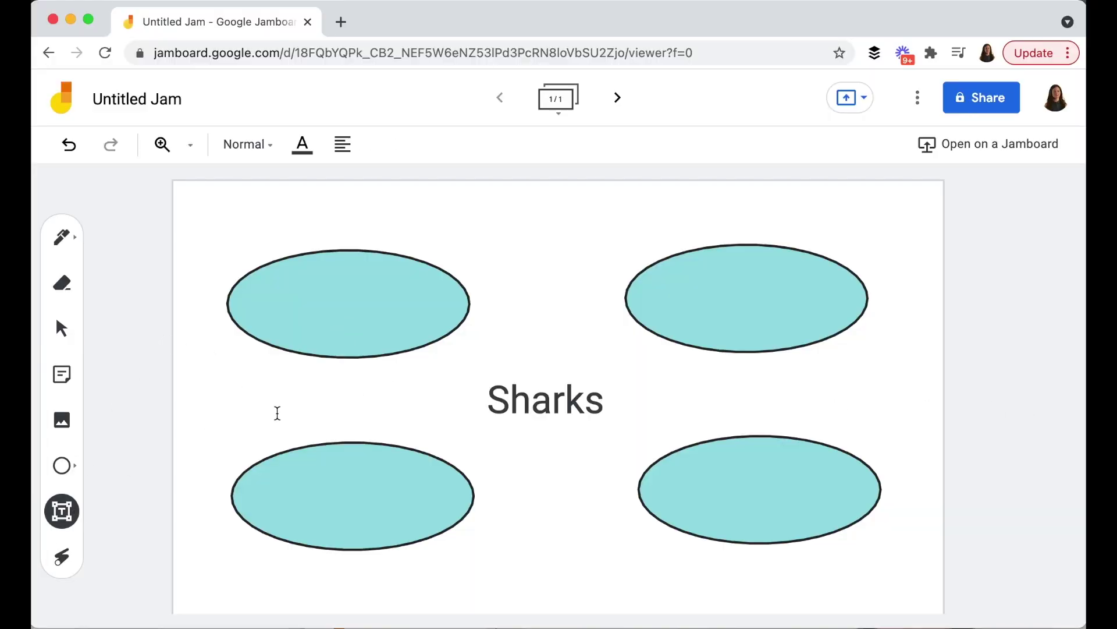
click(276, 414)
click(258, 417)
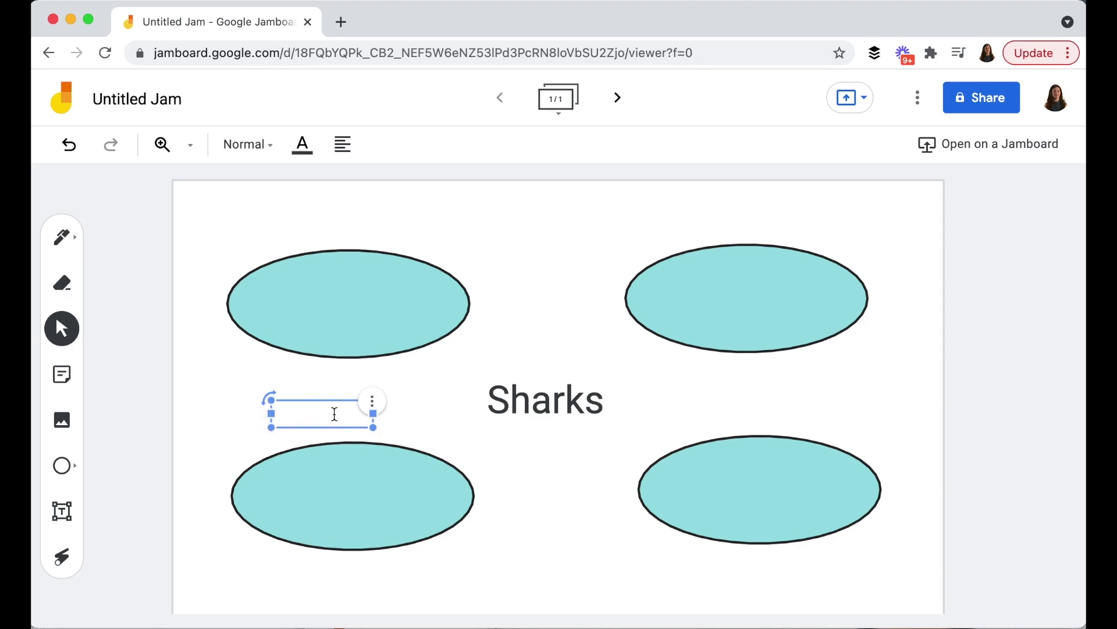
click(345, 414)
text(Habitat)
click(228, 459)
drag(294, 431, 220, 447)
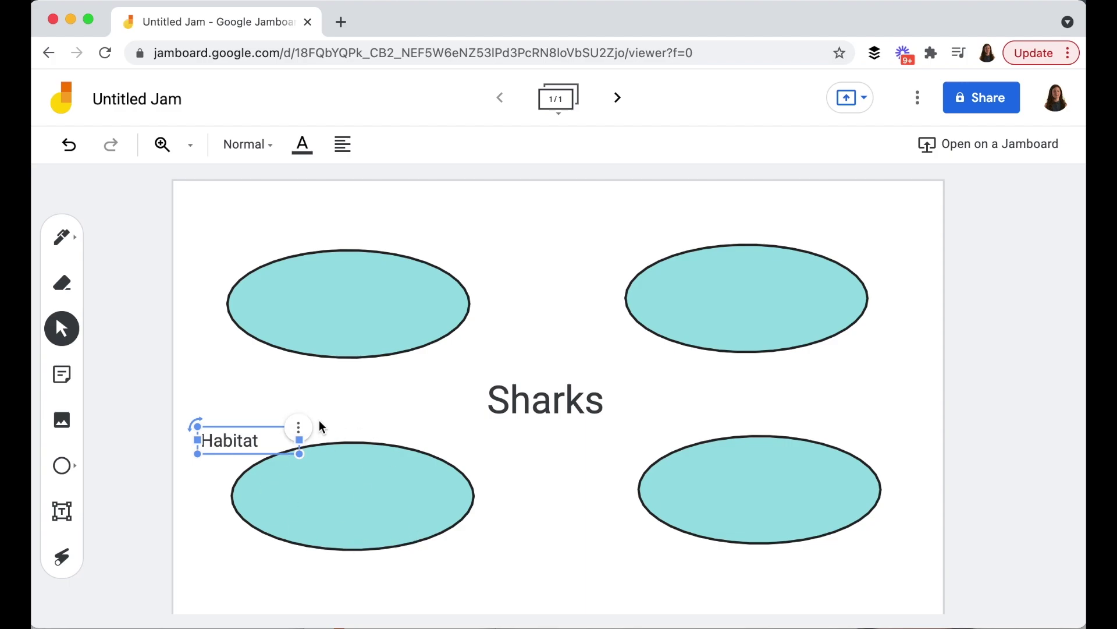
click(401, 418)
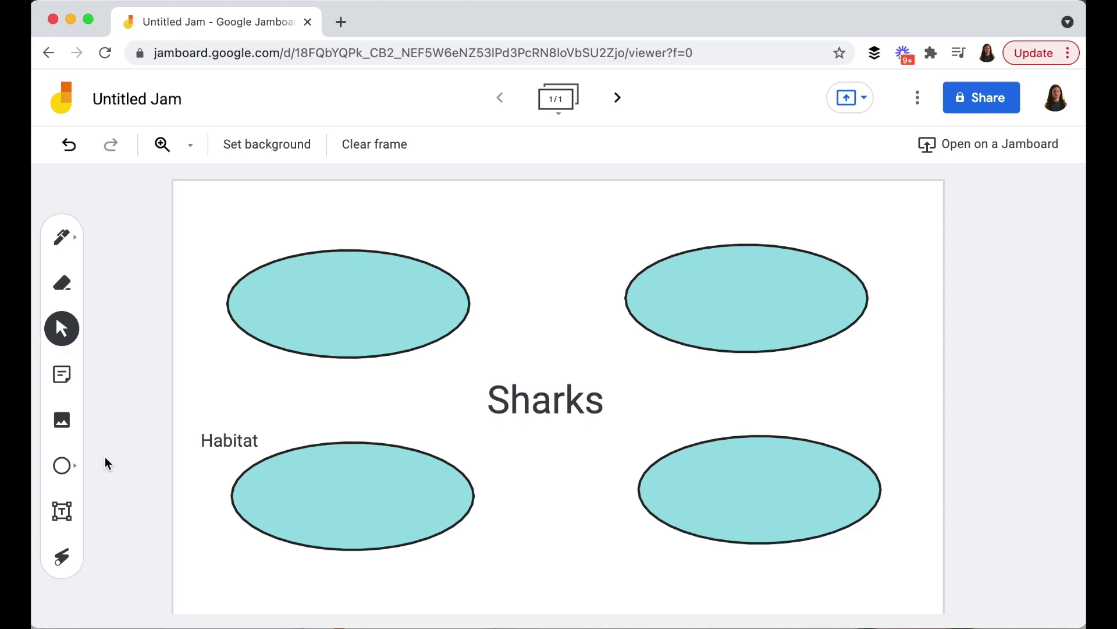
Create a yellow 'Ocean' sticky note and drag it onto the lower-left Habitat oval.
click(68, 377)
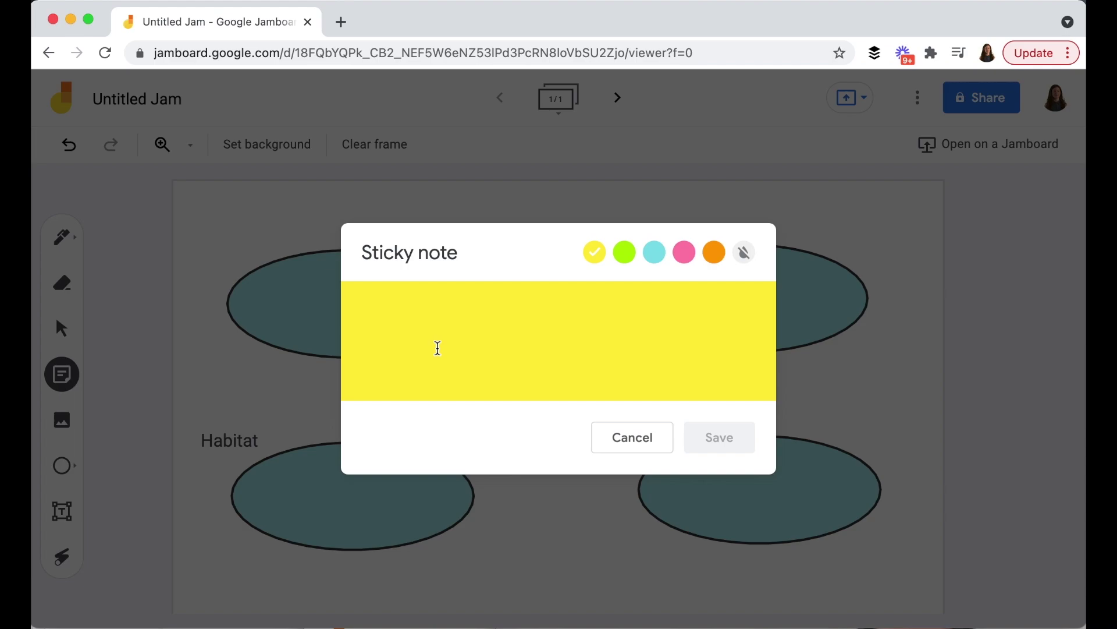
text(Ocean)
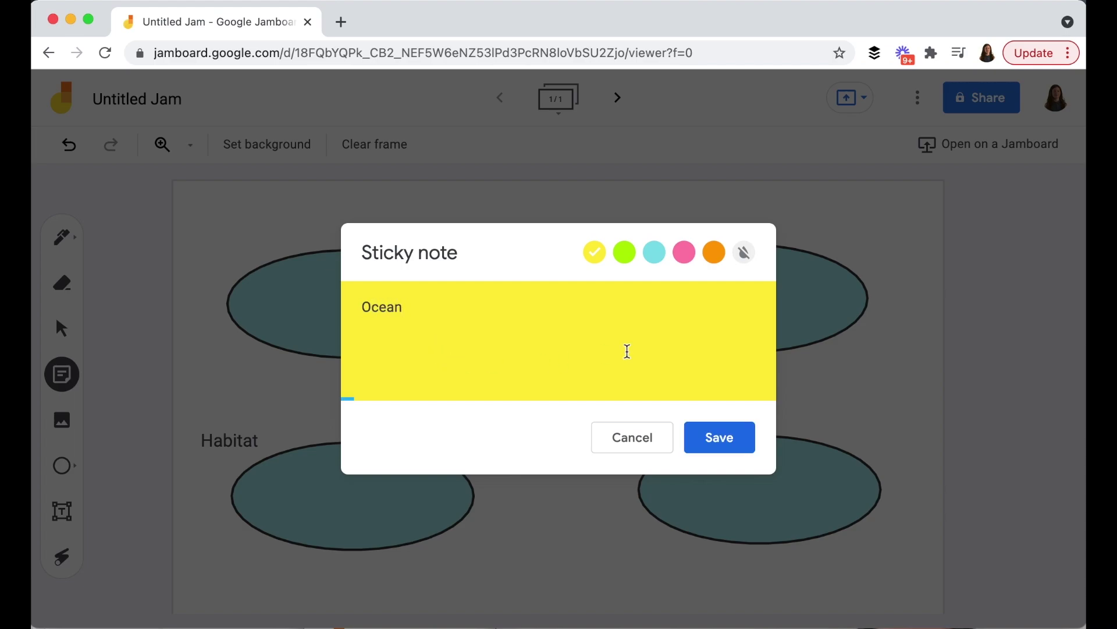
click(722, 443)
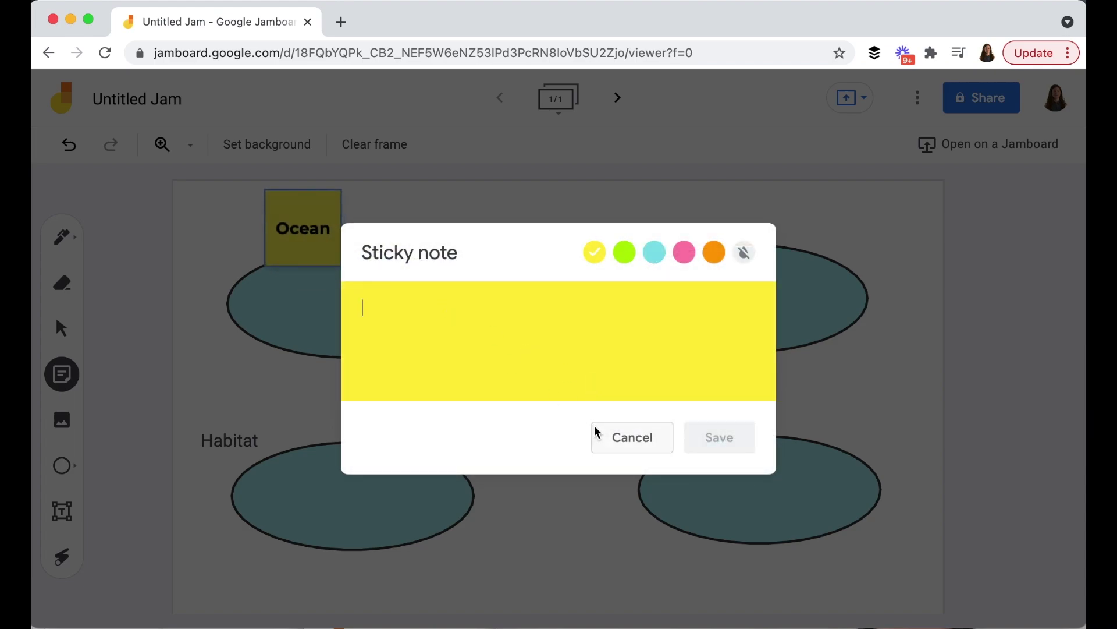
click(597, 436)
drag(305, 235, 251, 530)
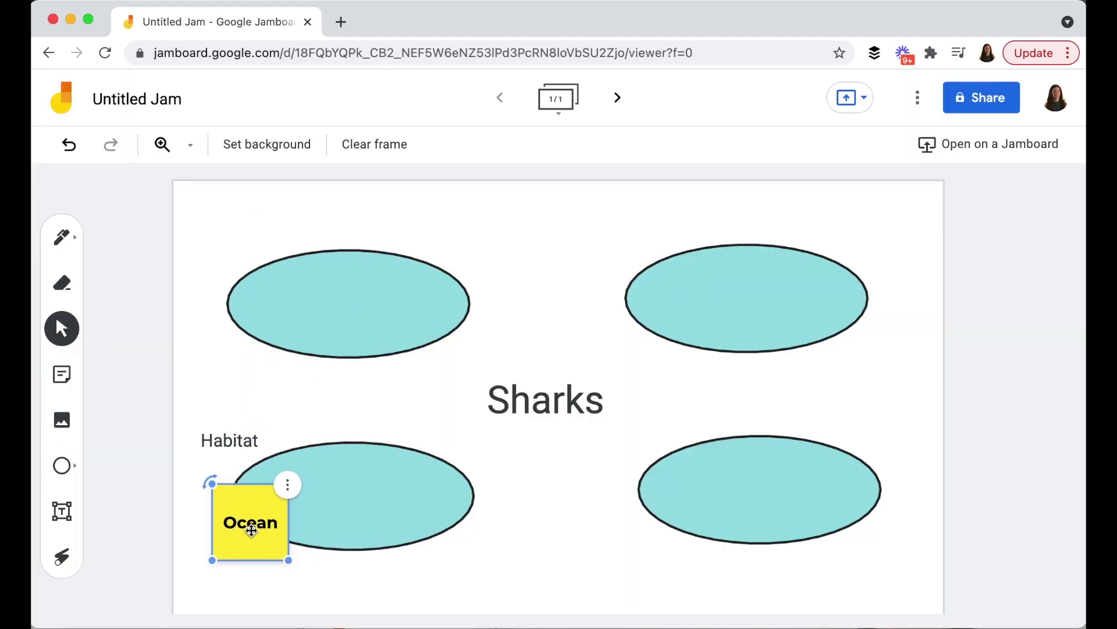
click(296, 505)
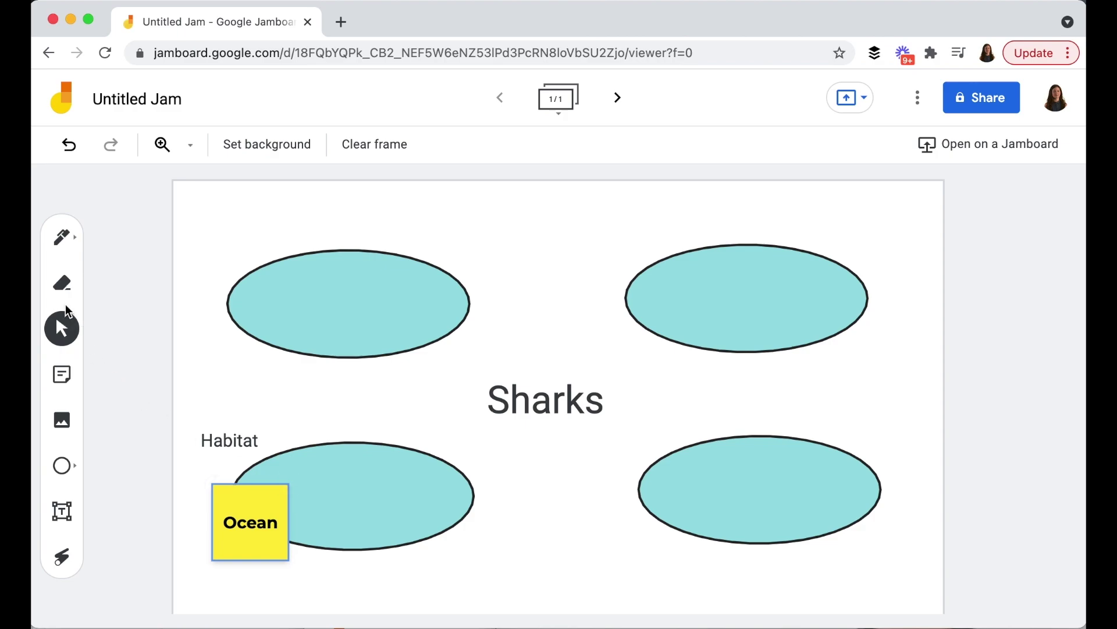
With green pen ink, draw four strokes linking Sharks to each surrounding oval.
click(61, 237)
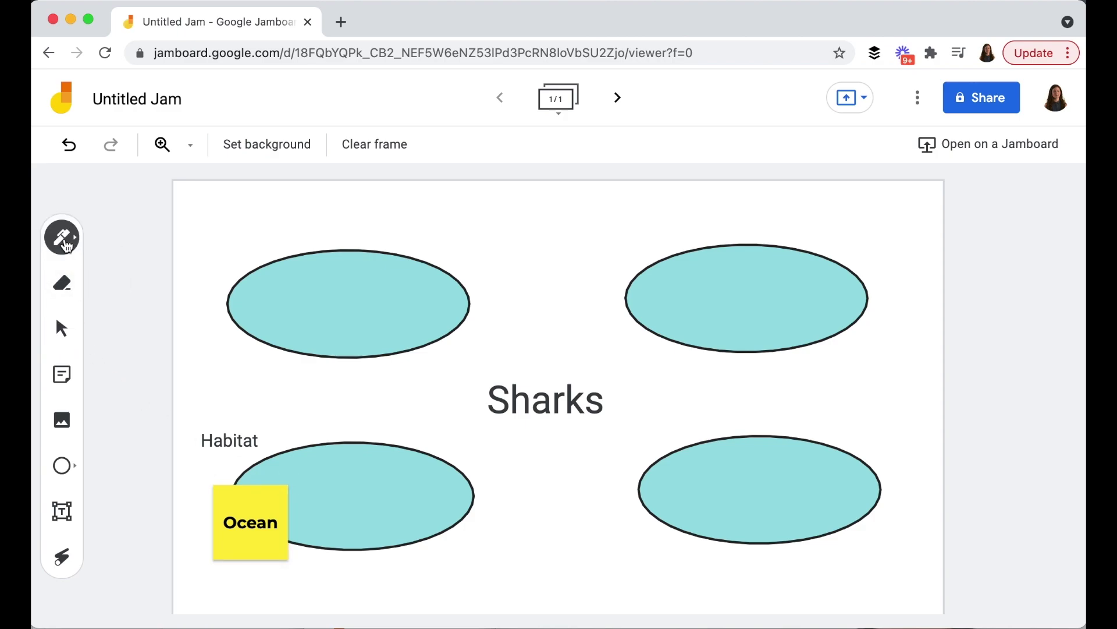
click(61, 237)
click(196, 278)
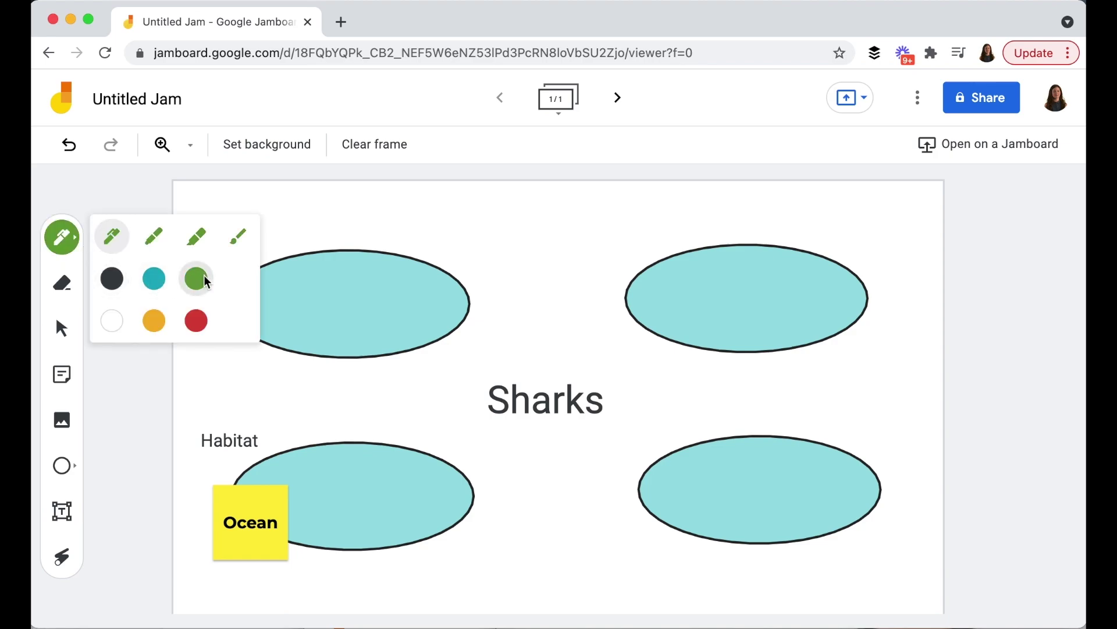
drag(544, 425, 432, 471)
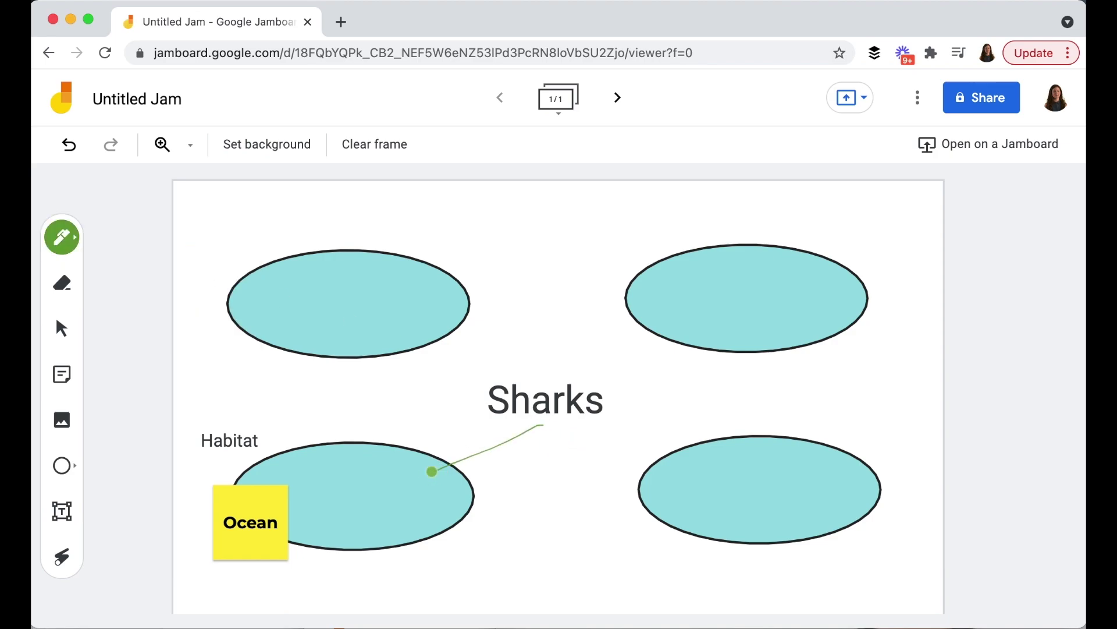
drag(496, 368, 436, 327)
drag(556, 372, 634, 329)
drag(619, 411, 696, 461)
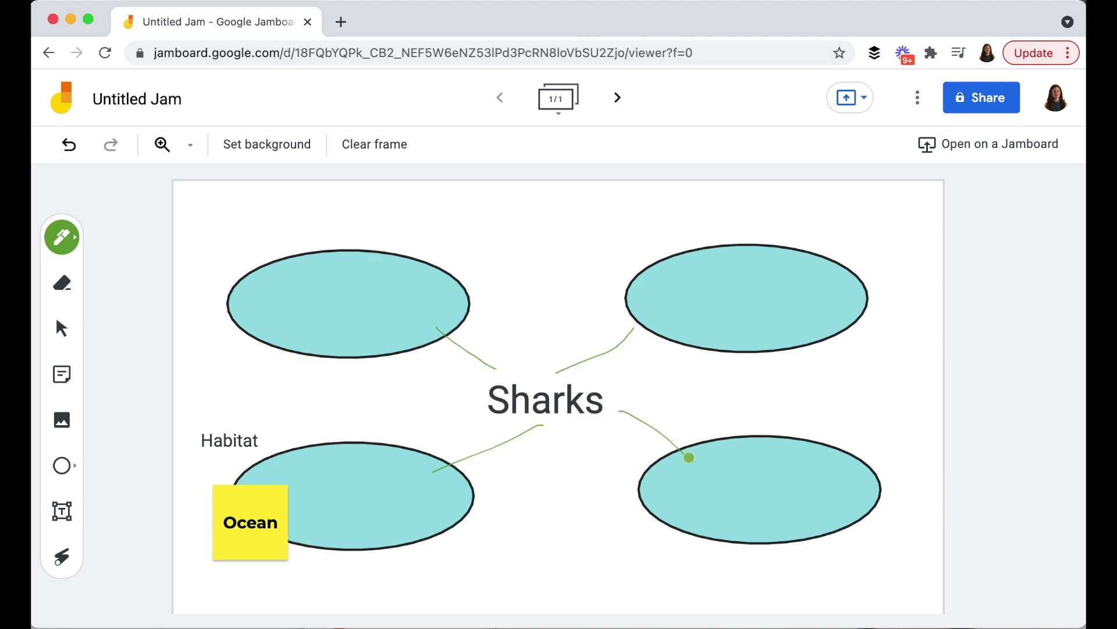
Switch to the Select tool, start a new sticky note, then discard it.
click(62, 285)
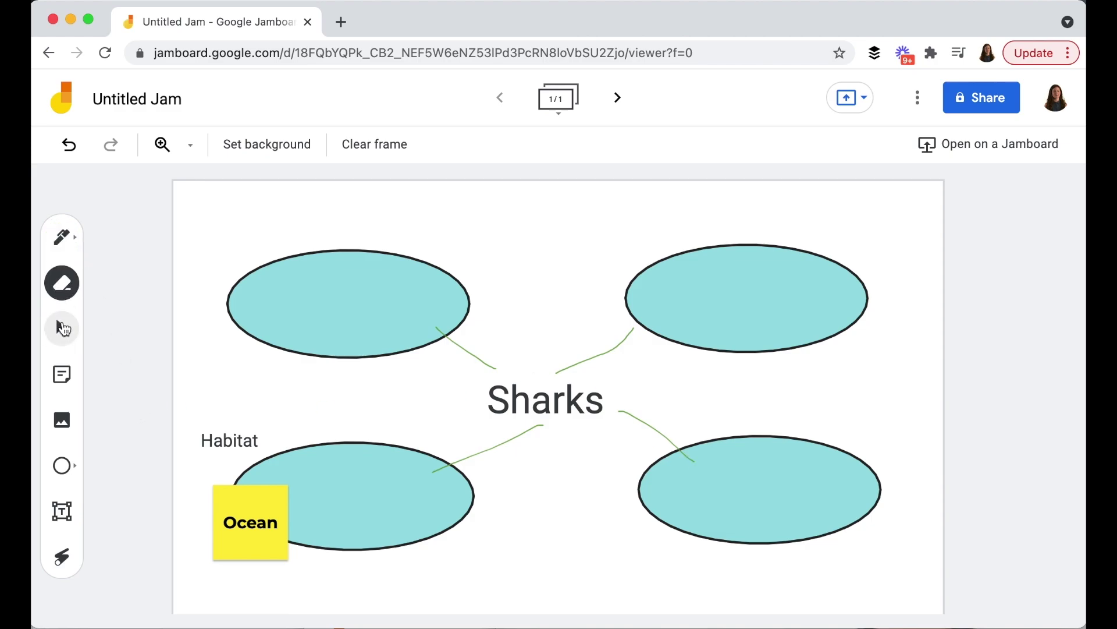
click(62, 328)
click(61, 374)
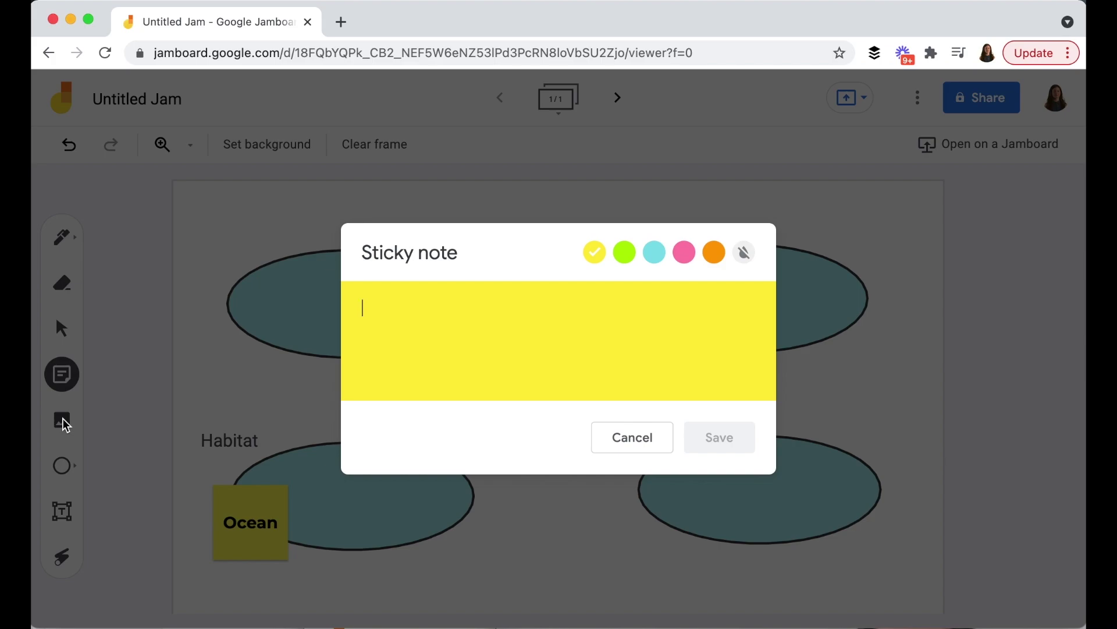
click(632, 451)
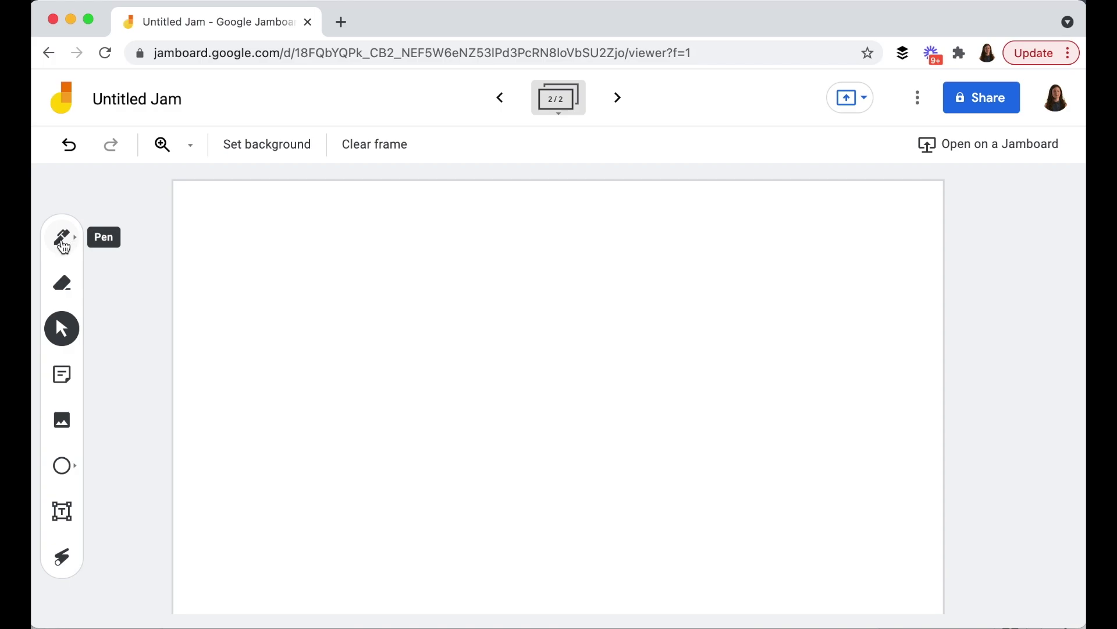
Switch to the Pen tool for freehand drawing.
click(59, 241)
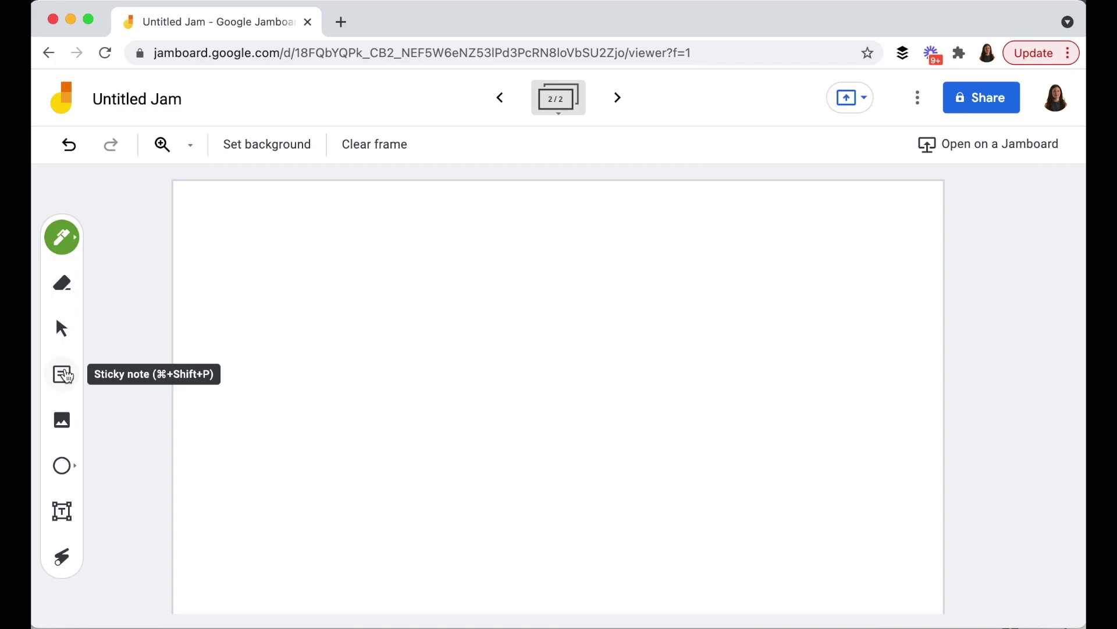
Draw a tall pink oval in the upper-left of the frame.
click(63, 474)
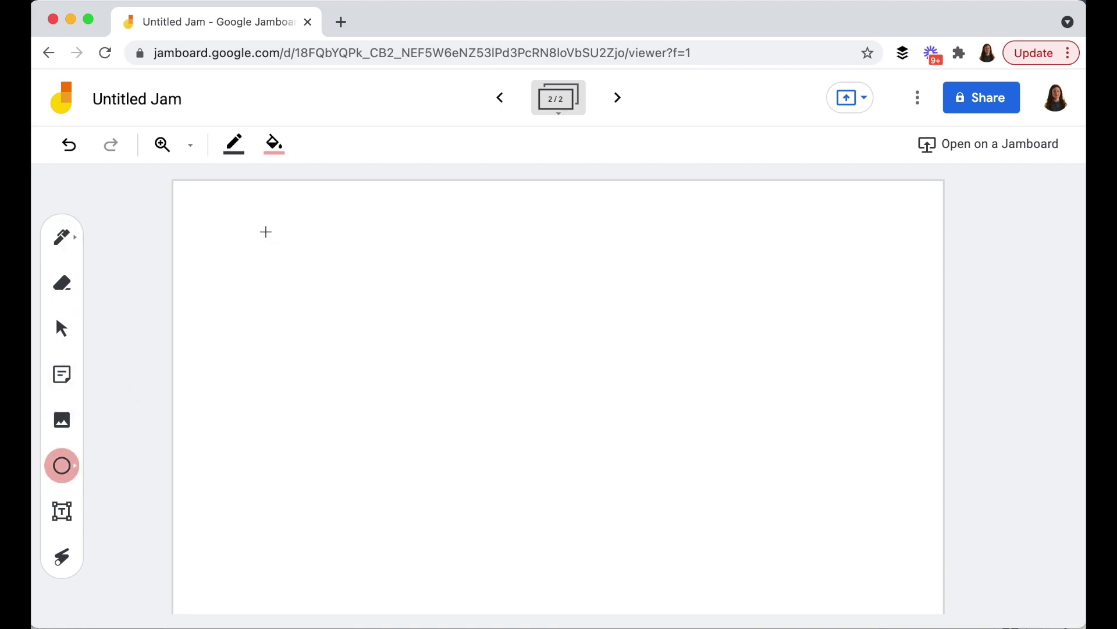
drag(233, 236, 358, 441)
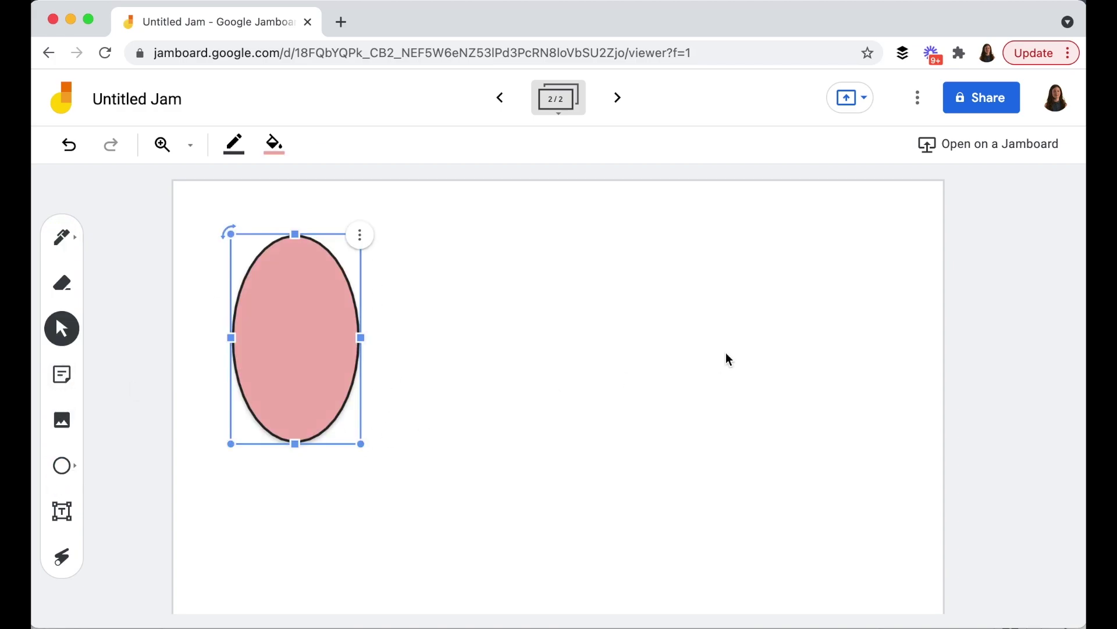
click(725, 356)
Draw a pink rectangle in the lower right of the frame.
click(63, 474)
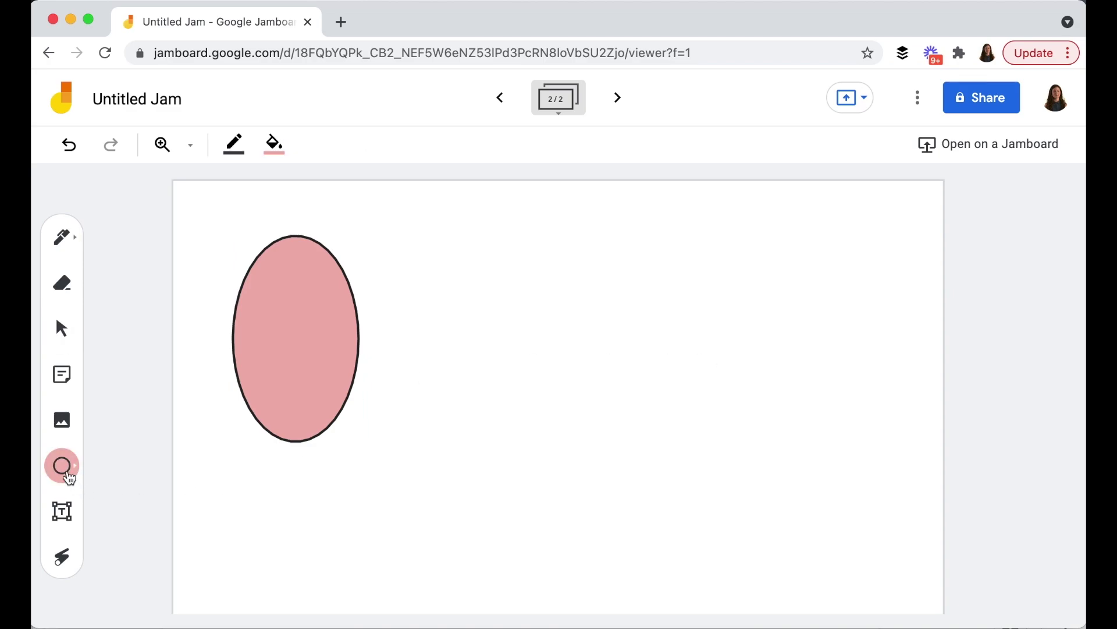
click(68, 479)
click(154, 466)
drag(665, 369, 883, 544)
click(853, 303)
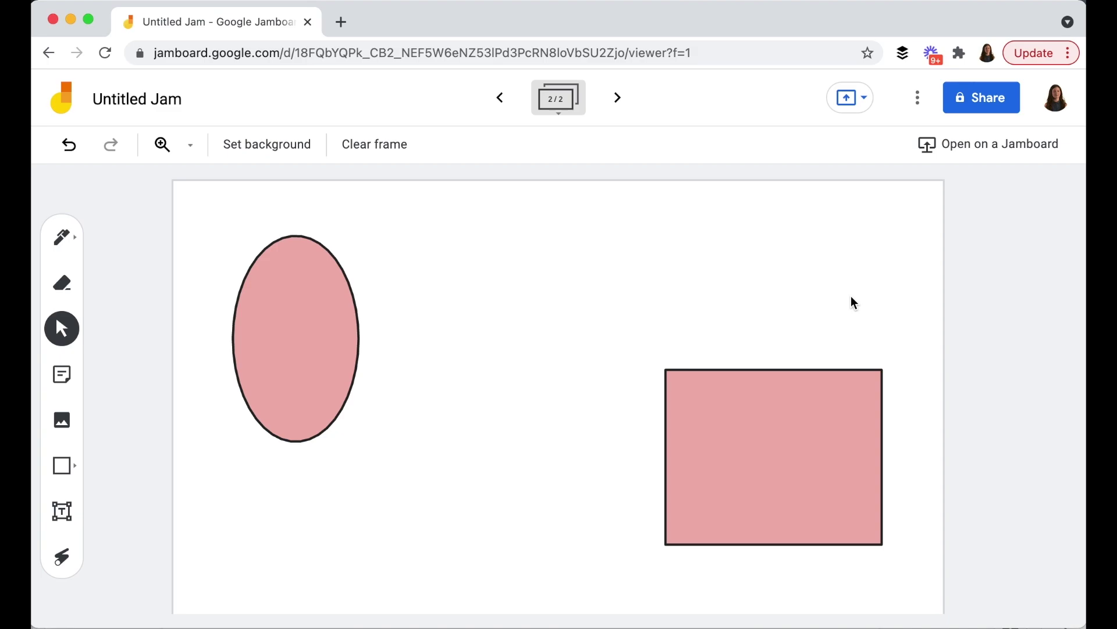
click(757, 460)
Fill the rectangle cyan, move the oval beside it, and fill the oval cyan.
click(274, 144)
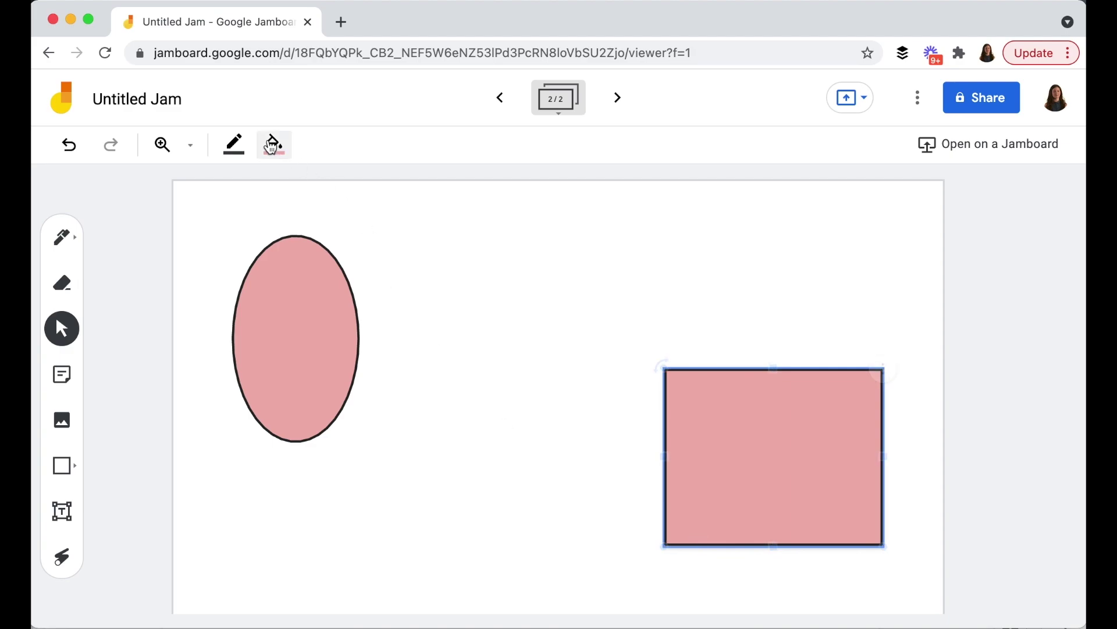
click(319, 184)
click(487, 392)
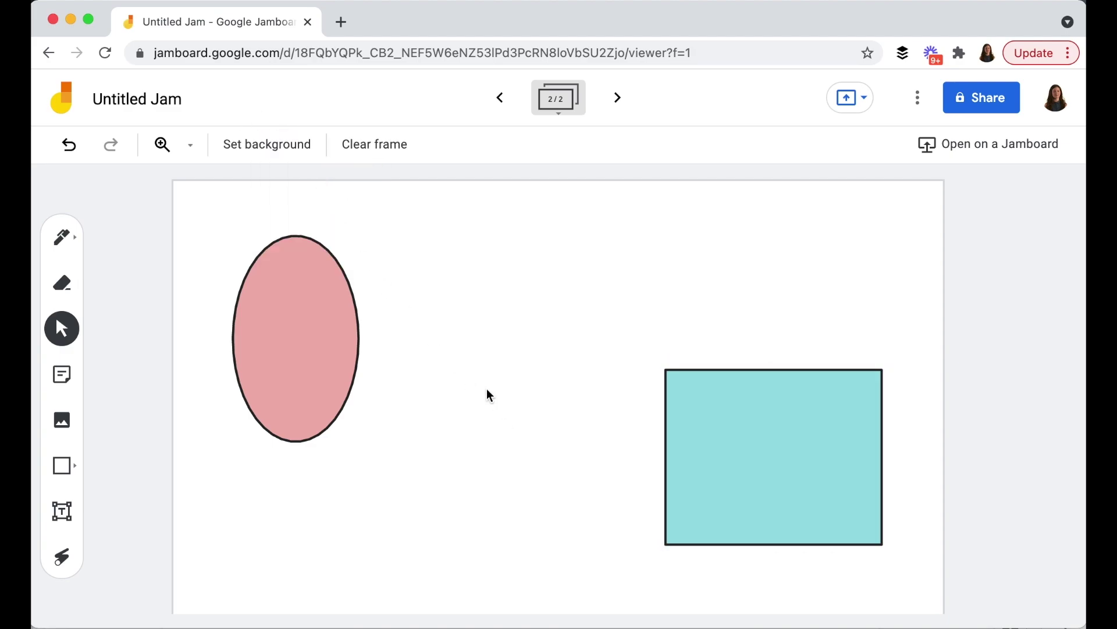
drag(313, 370, 609, 511)
click(274, 144)
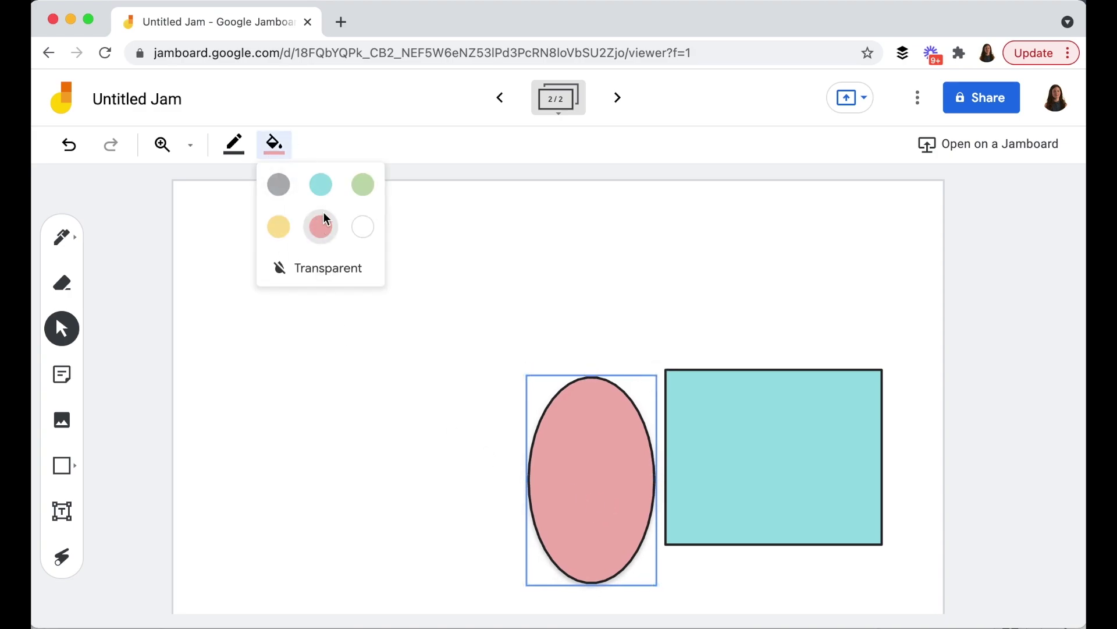
click(321, 183)
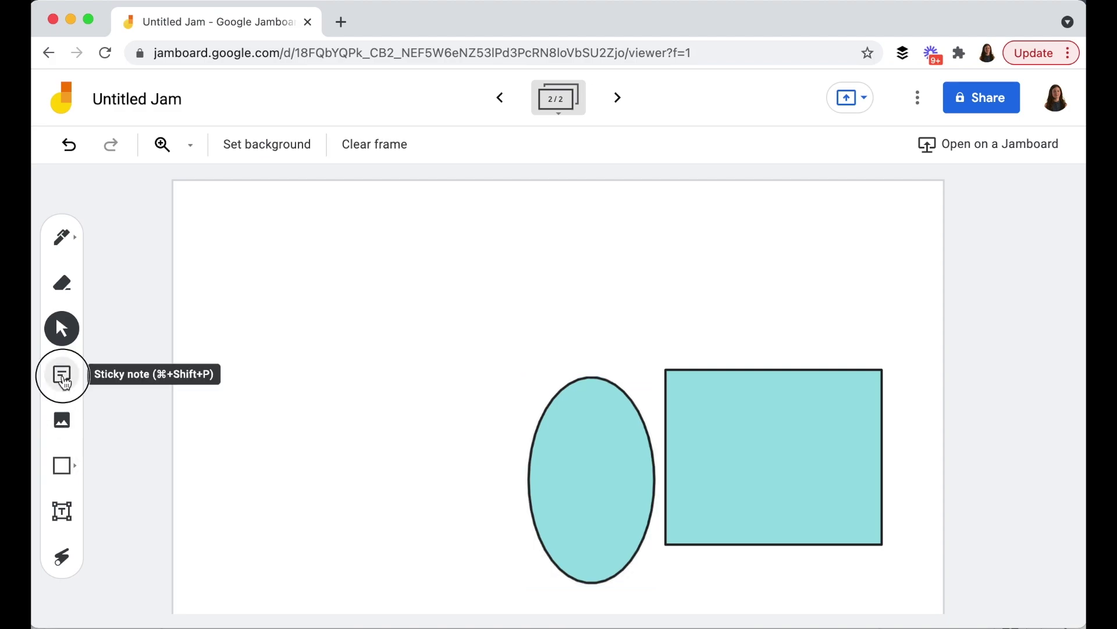
click(64, 378)
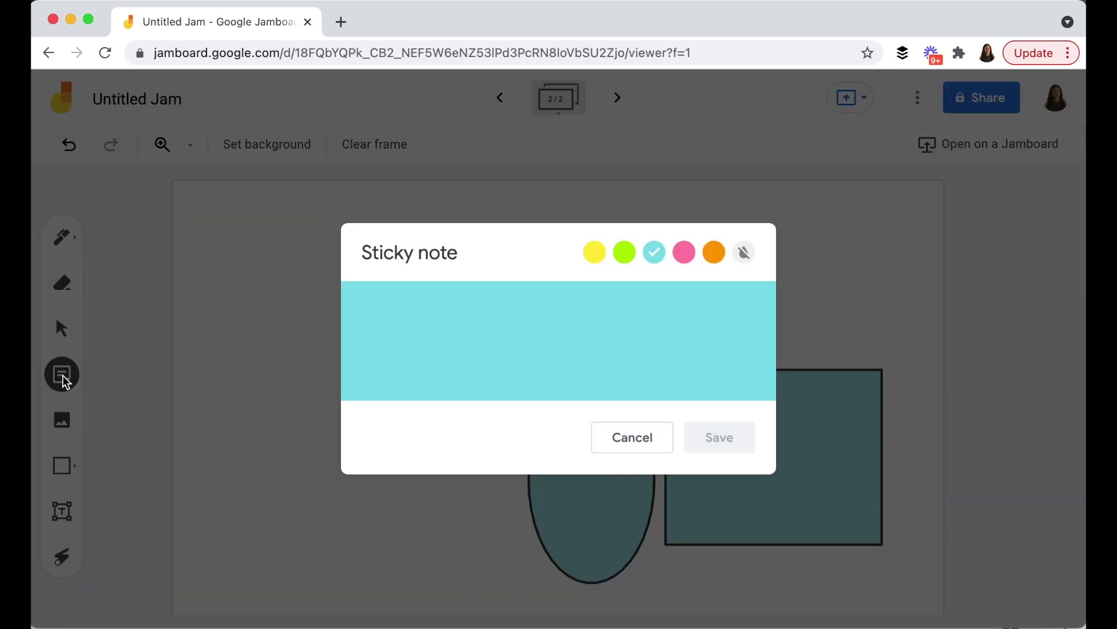
click(600, 255)
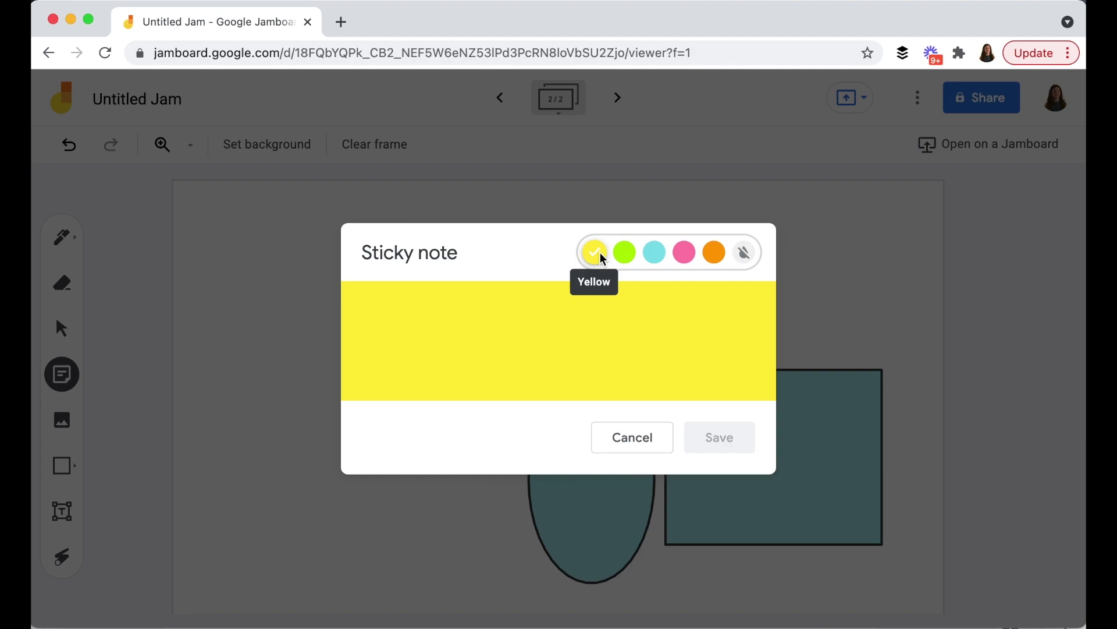
click(474, 504)
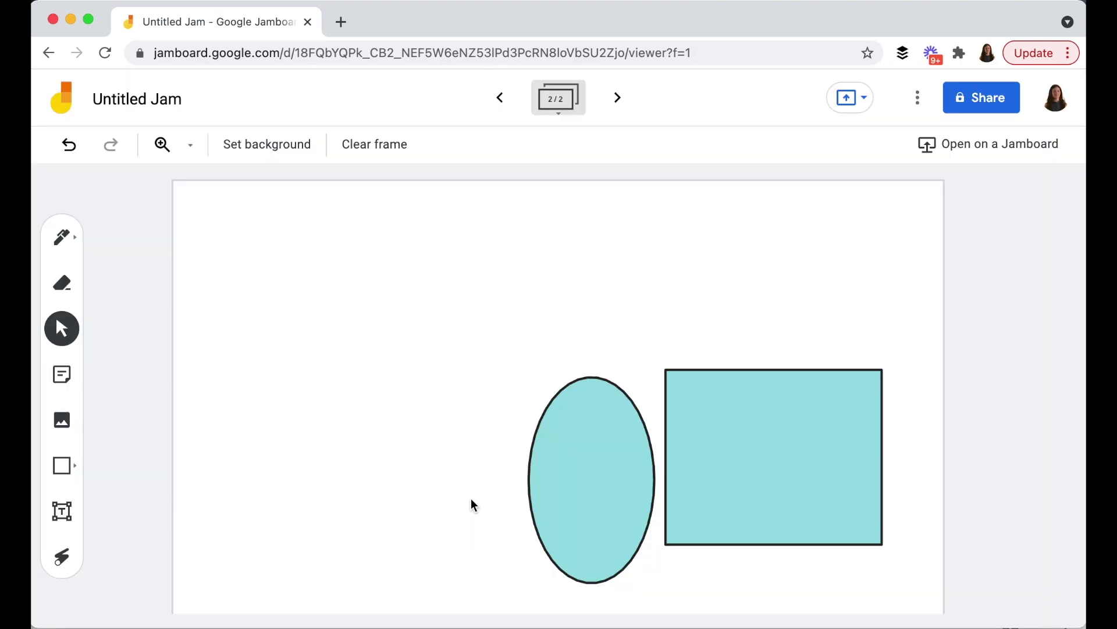
click(62, 511)
Place an empty text box in the upper-left of frame 2.
click(212, 306)
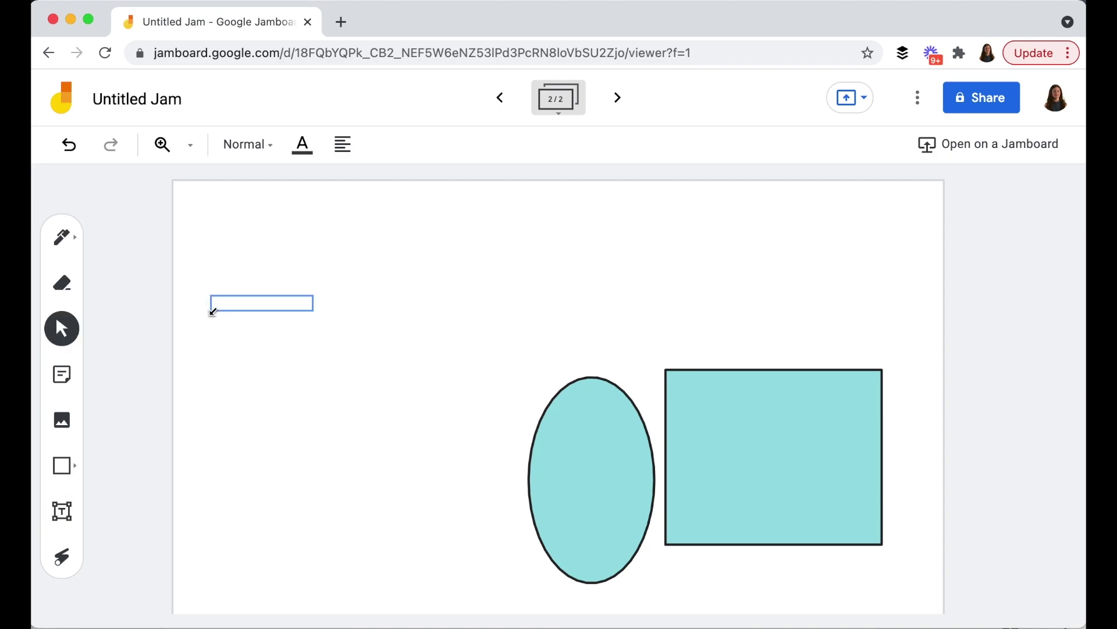